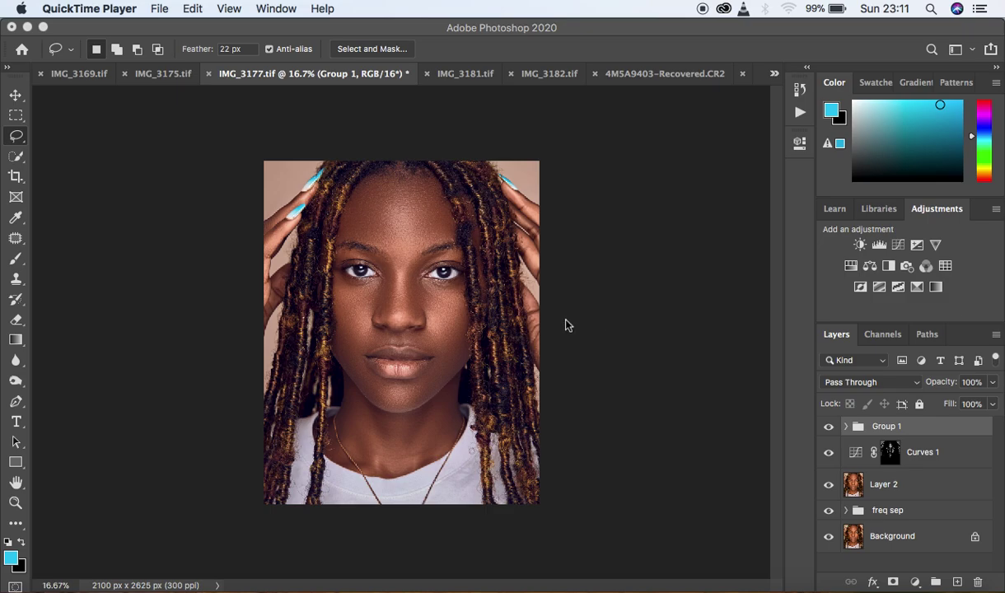
# Zoom the portrait from 16.7% to 25% so the face fills the window.
pyautogui.click(595, 364)
pyautogui.press('super+equal')
pyautogui.press('super+minus')
pyautogui.press('super+equal')
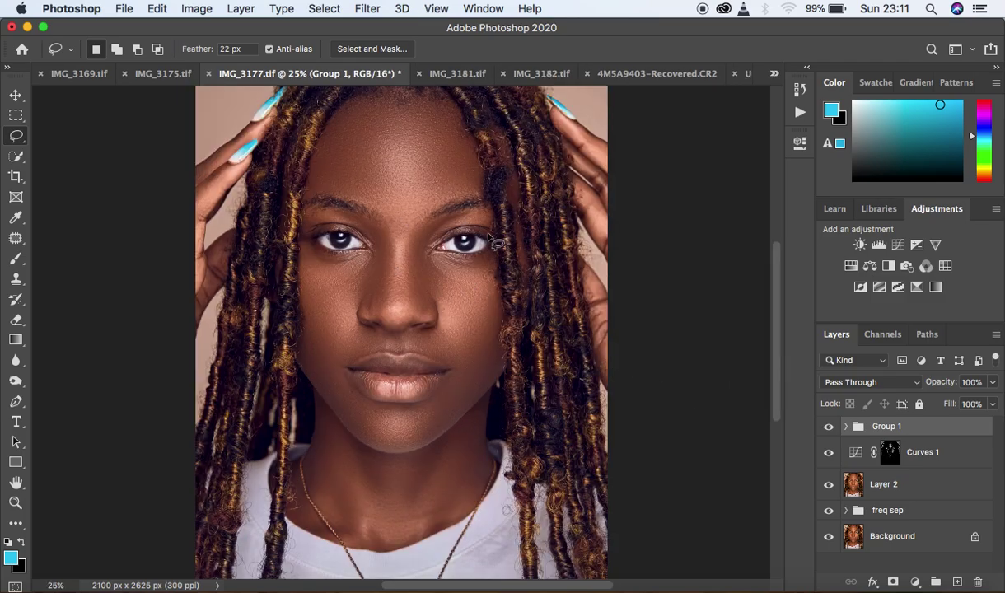
pyautogui.click(829, 425)
pyautogui.moveTo(829, 451); pyautogui.dragTo(828, 511)
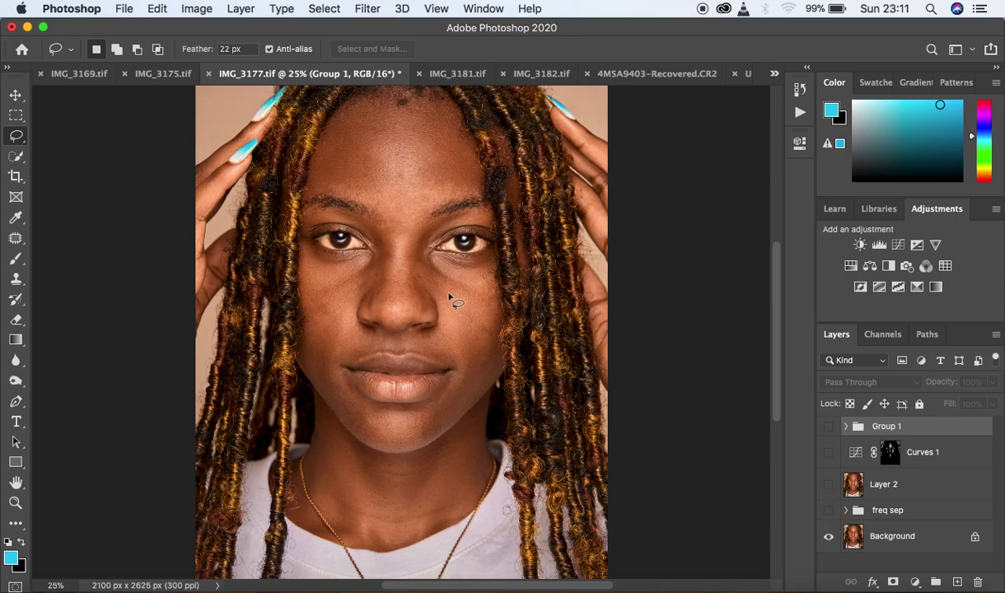
pyautogui.click(829, 510)
pyautogui.click(829, 511)
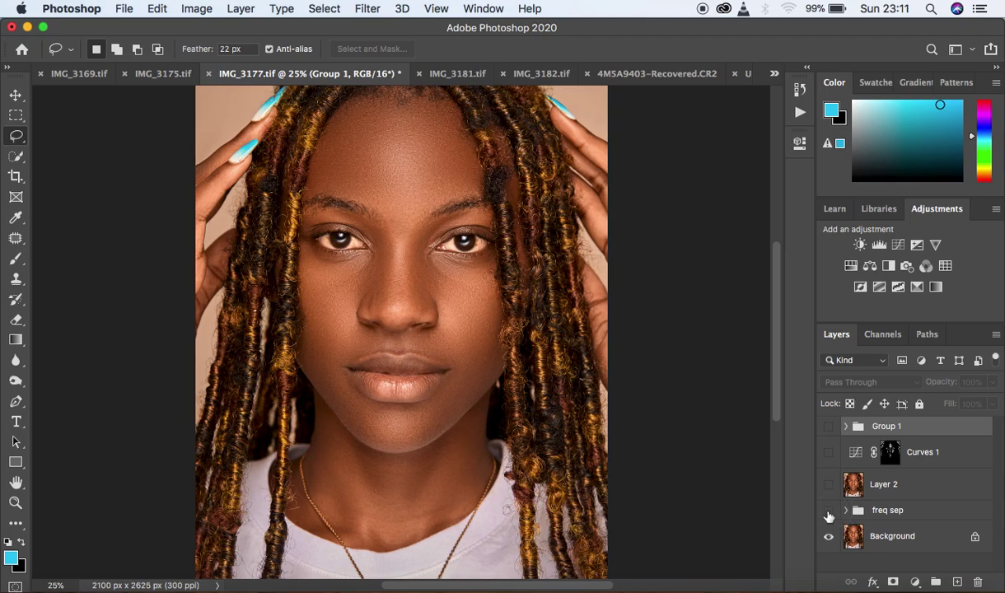
pyautogui.click(829, 511)
pyautogui.click(829, 512)
pyautogui.click(829, 486)
pyautogui.click(829, 452)
pyautogui.click(829, 452)
pyautogui.click(829, 452)
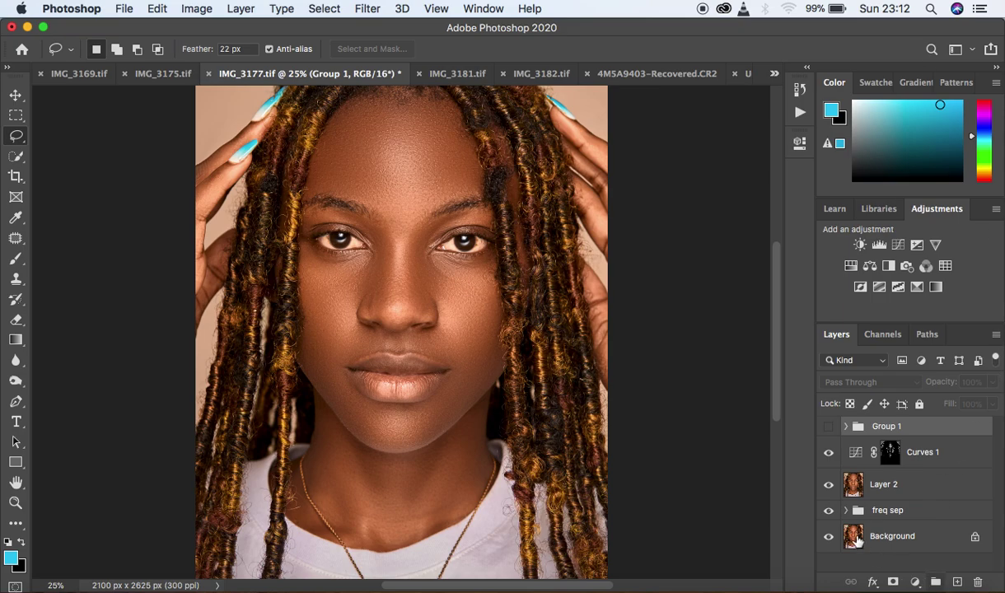
pyautogui.click(829, 427)
pyautogui.click(830, 428)
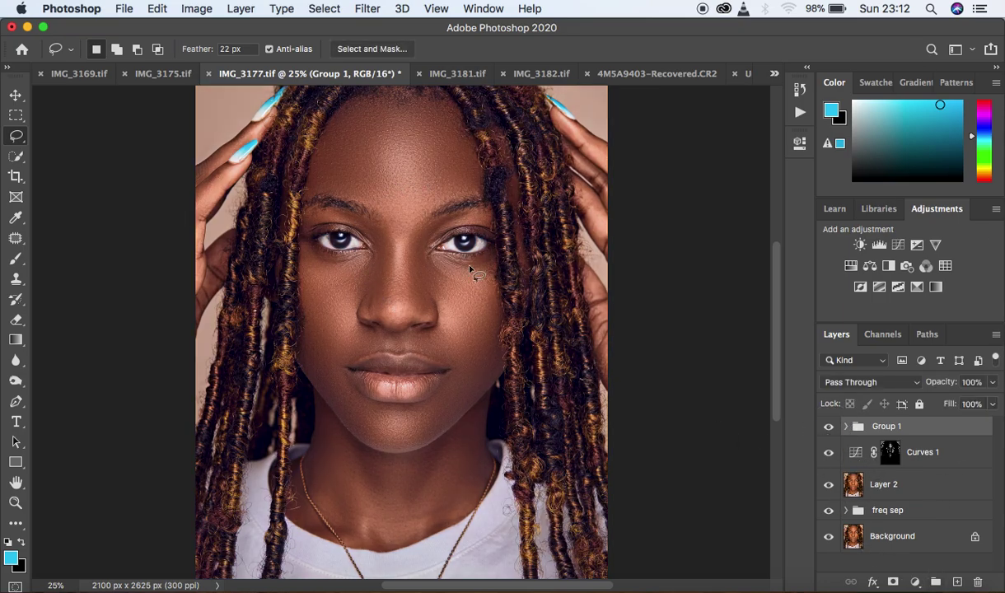
pyautogui.click(830, 428)
pyautogui.click(829, 427)
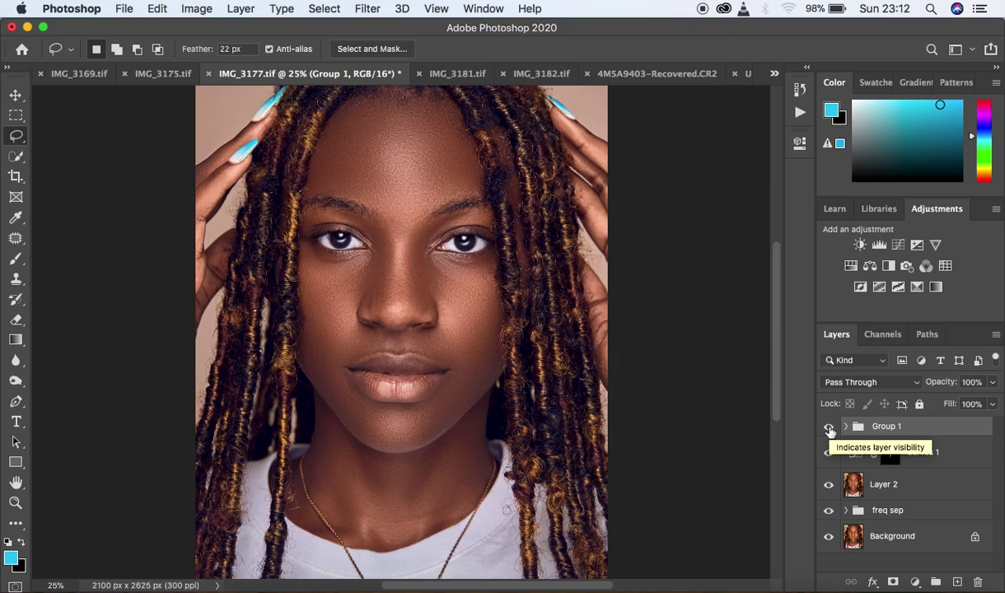
pyautogui.click(830, 428)
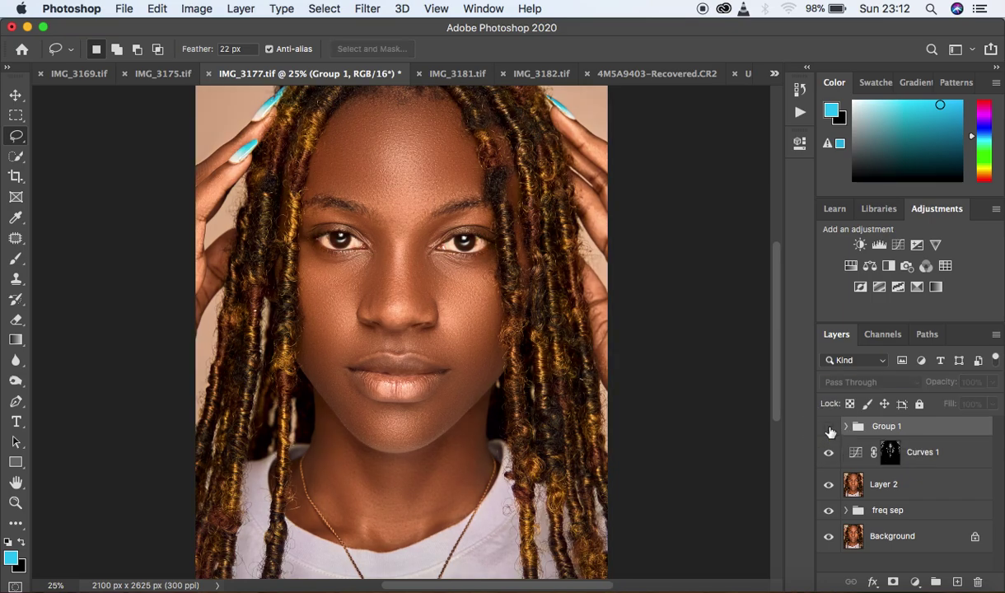
pyautogui.click(829, 428)
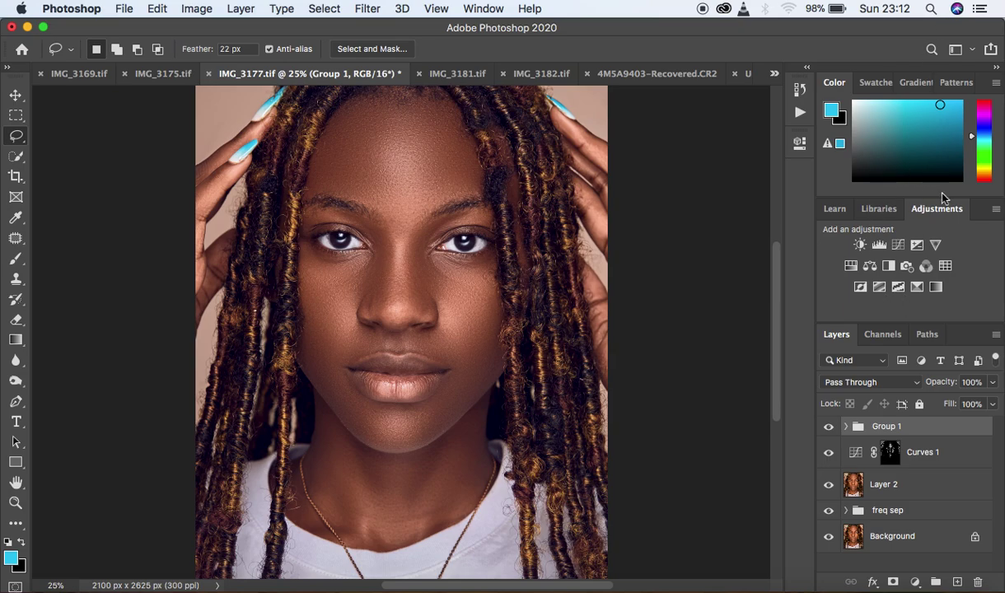
pyautogui.keyDown('alt'); pyautogui.click(829, 537); pyautogui.keyUp('alt')
pyautogui.keyDown('alt'); pyautogui.click(830, 536); pyautogui.keyUp('alt')
pyautogui.click(124, 10)
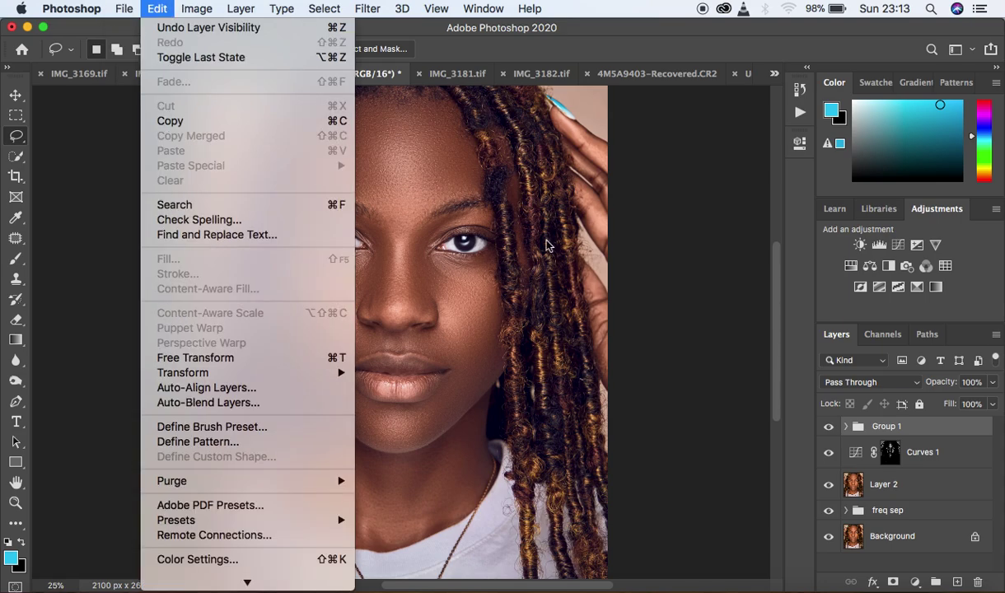
pyautogui.click(139, 307)
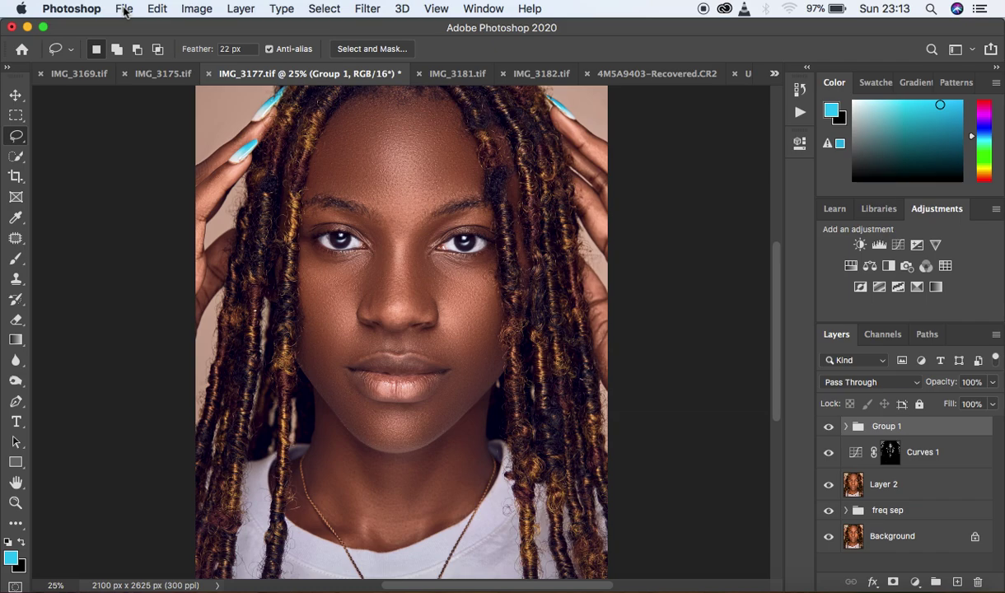
pyautogui.click(125, 9)
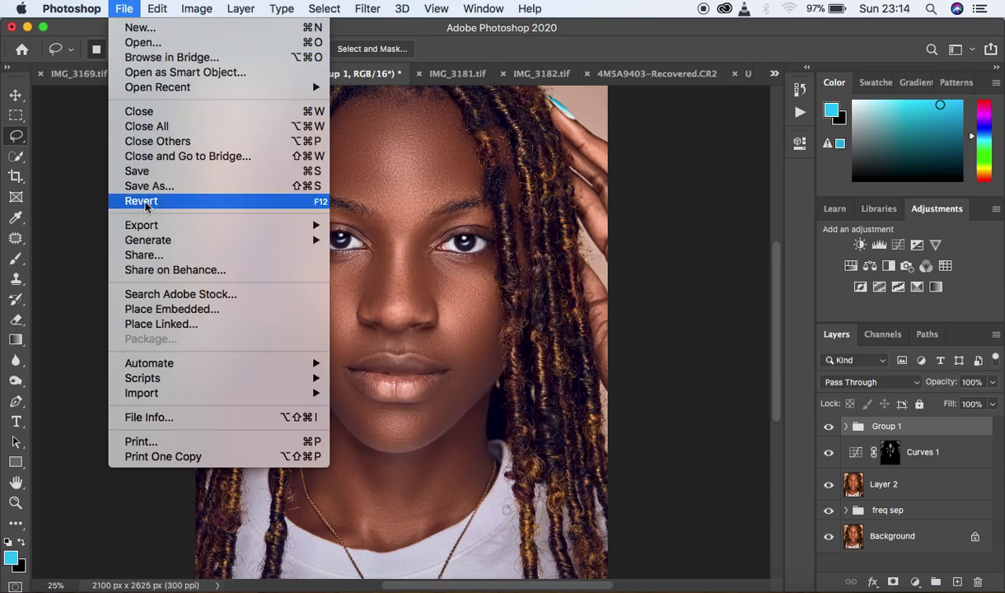
pyautogui.click(149, 175)
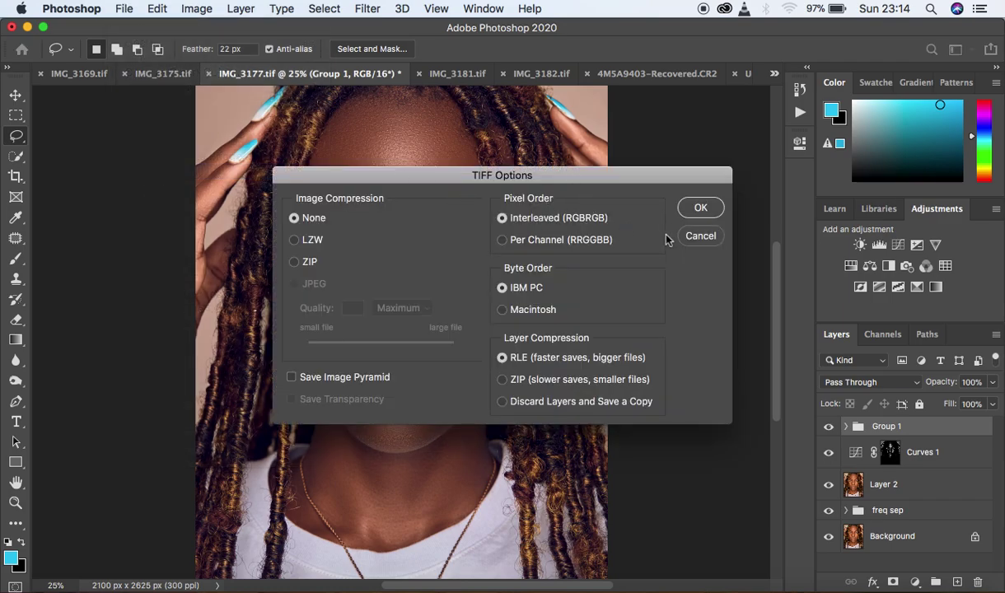
pyautogui.moveTo(559, 179); pyautogui.dragTo(538, 132)
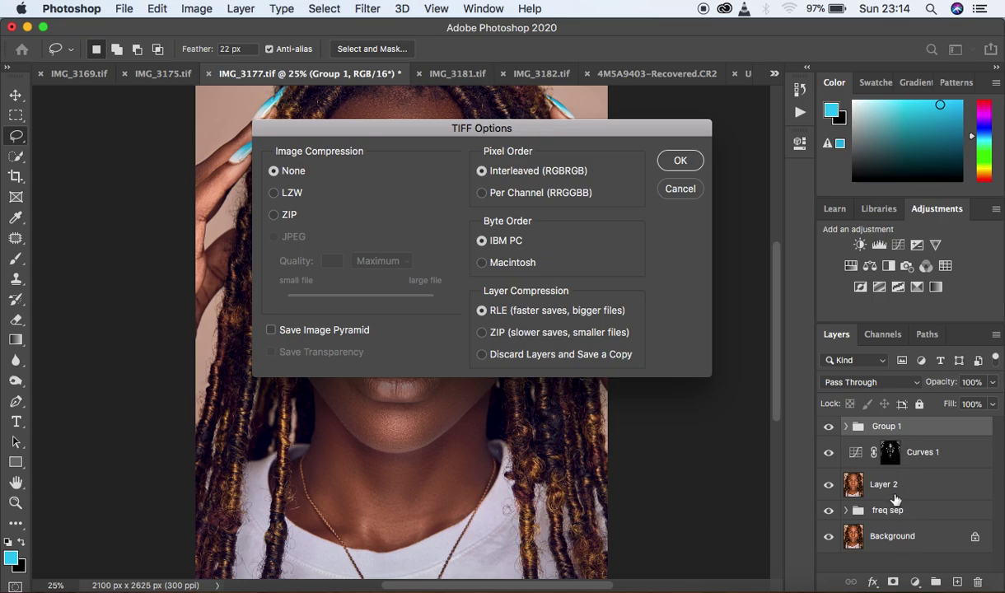
pyautogui.click(681, 192)
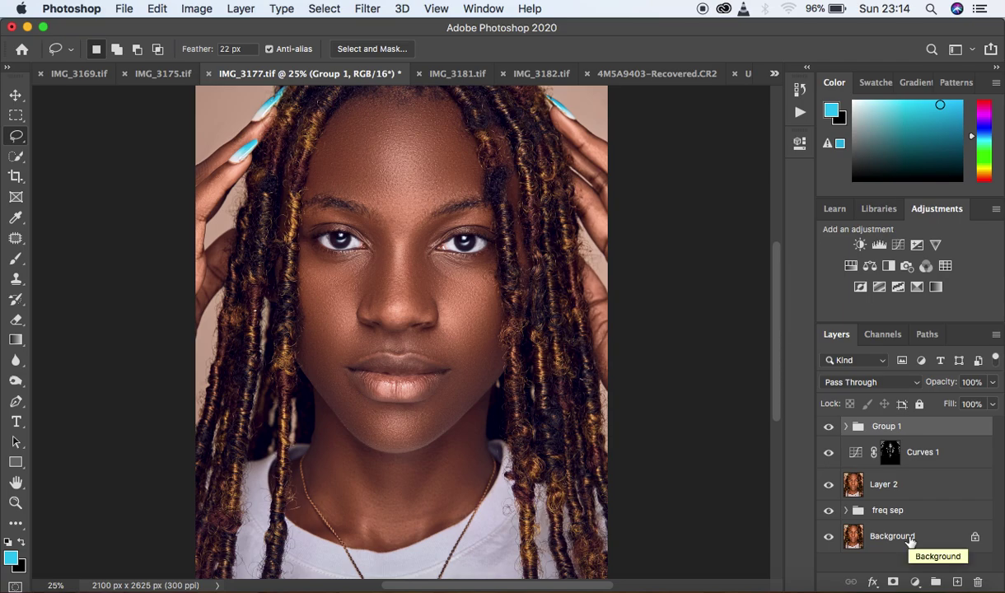
pyautogui.click(122, 14)
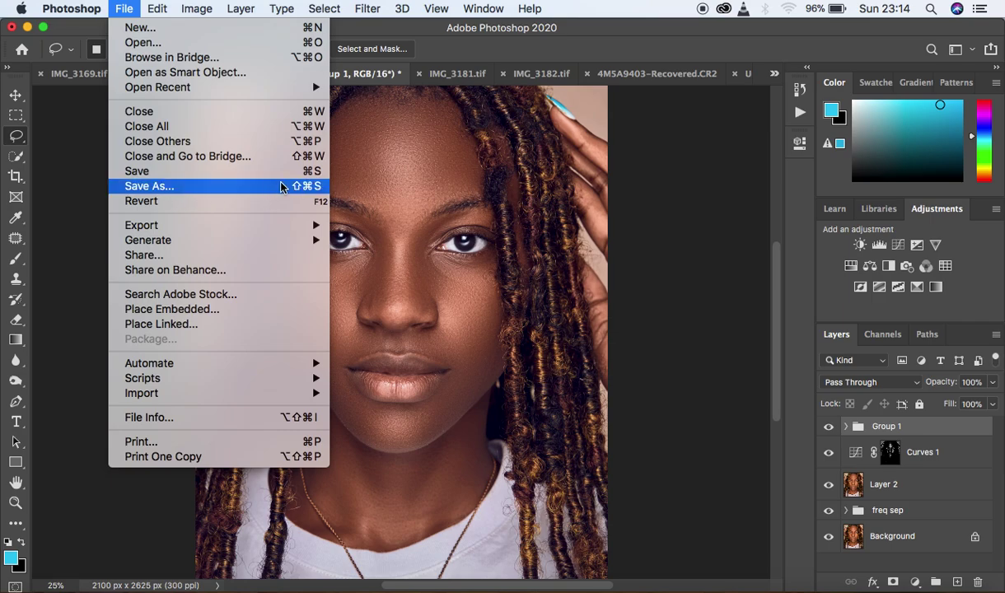
pyautogui.click(675, 231)
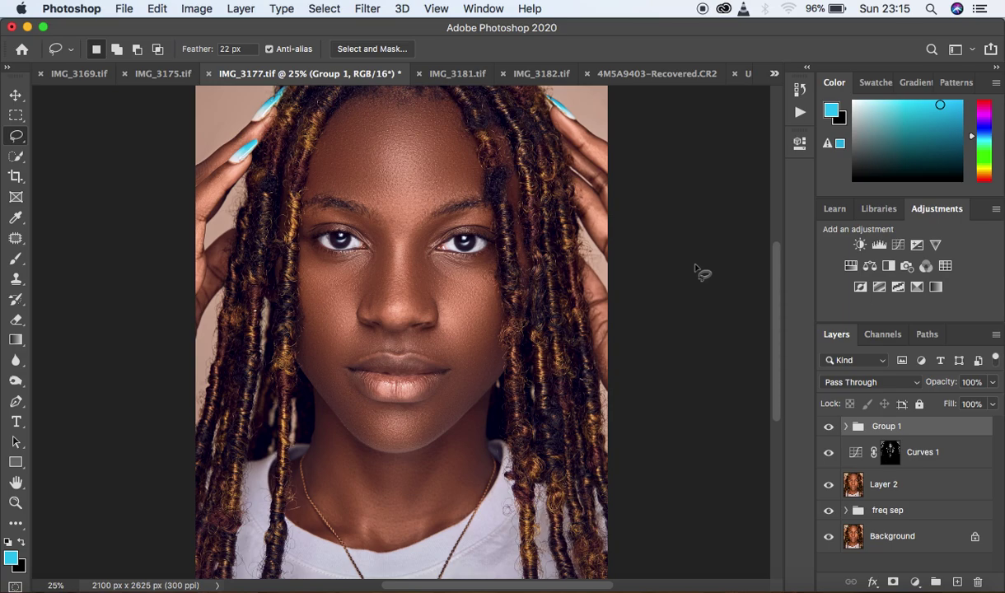
# Bring up File > Export > Export As, previewing the portrait as a full-size 100% quality JPG.
pyautogui.click(124, 9)
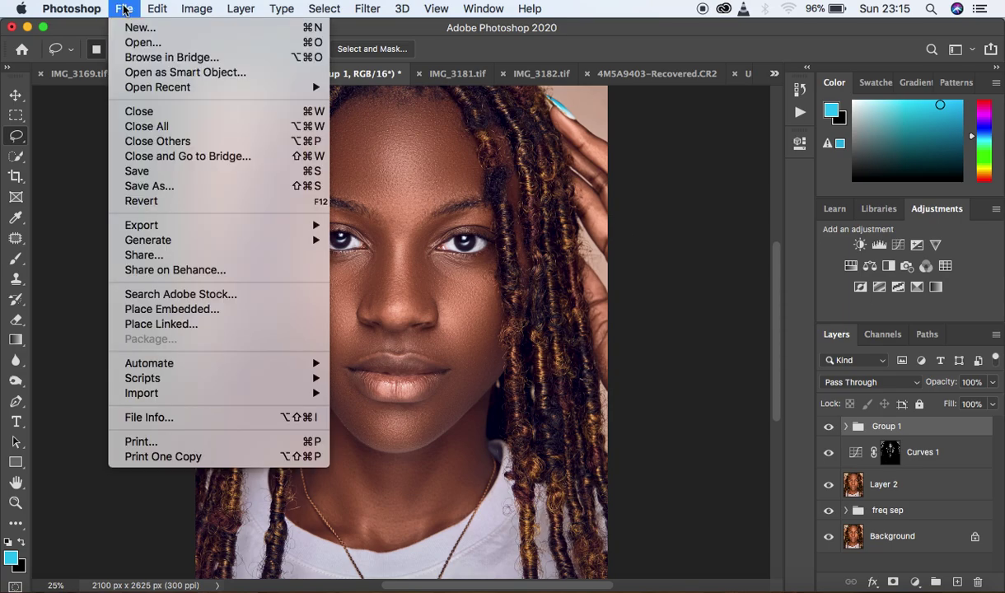
pyautogui.moveTo(142, 225)
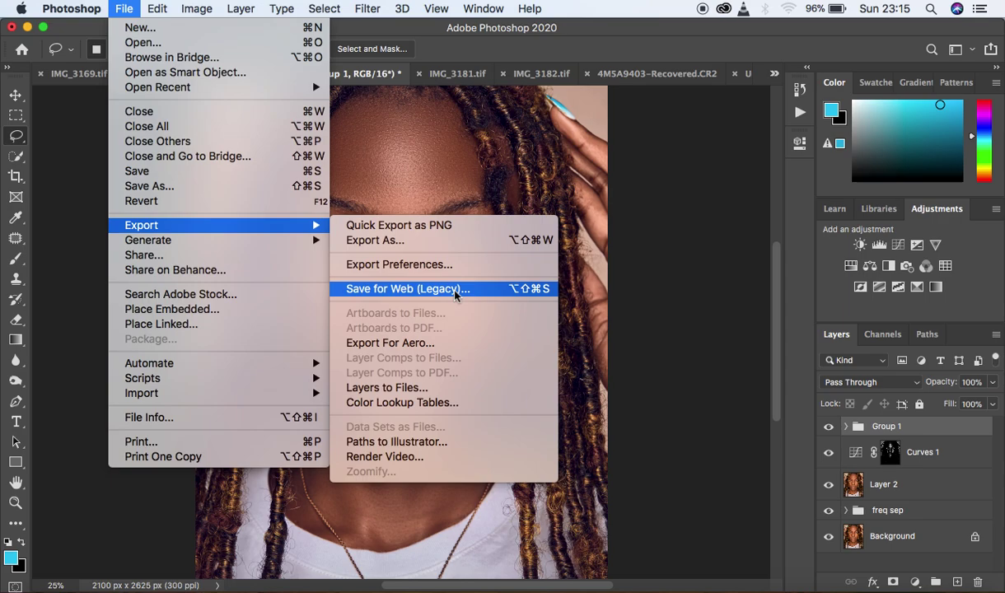
pyautogui.click(371, 243)
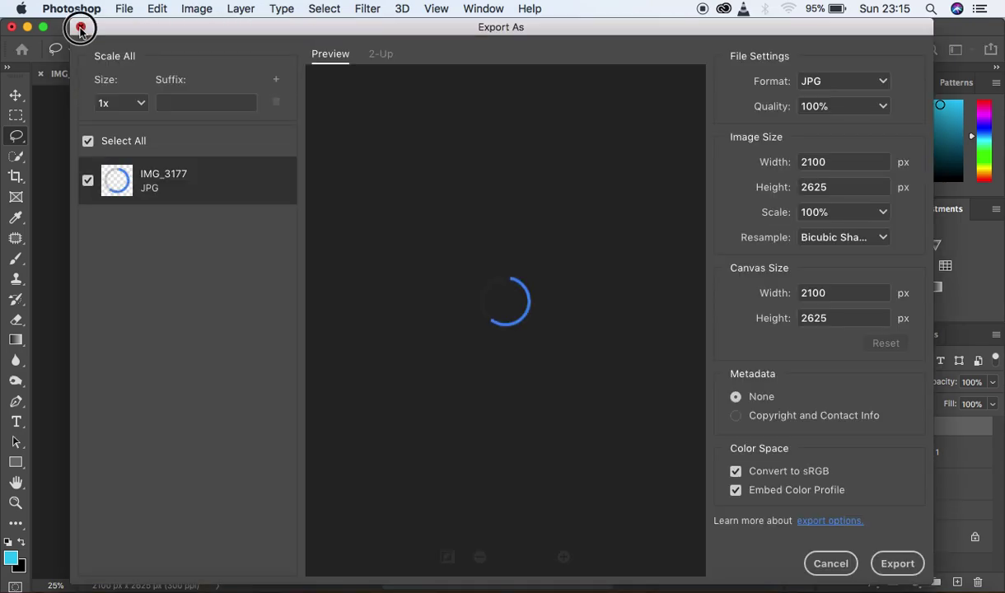
pyautogui.click(80, 26)
pyautogui.click(124, 10)
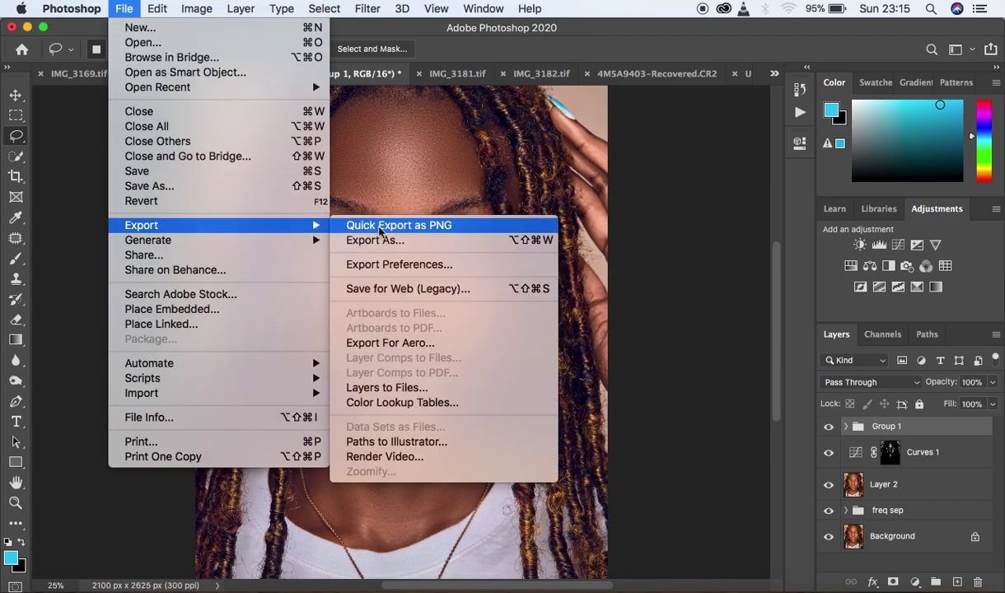
pyautogui.click(374, 238)
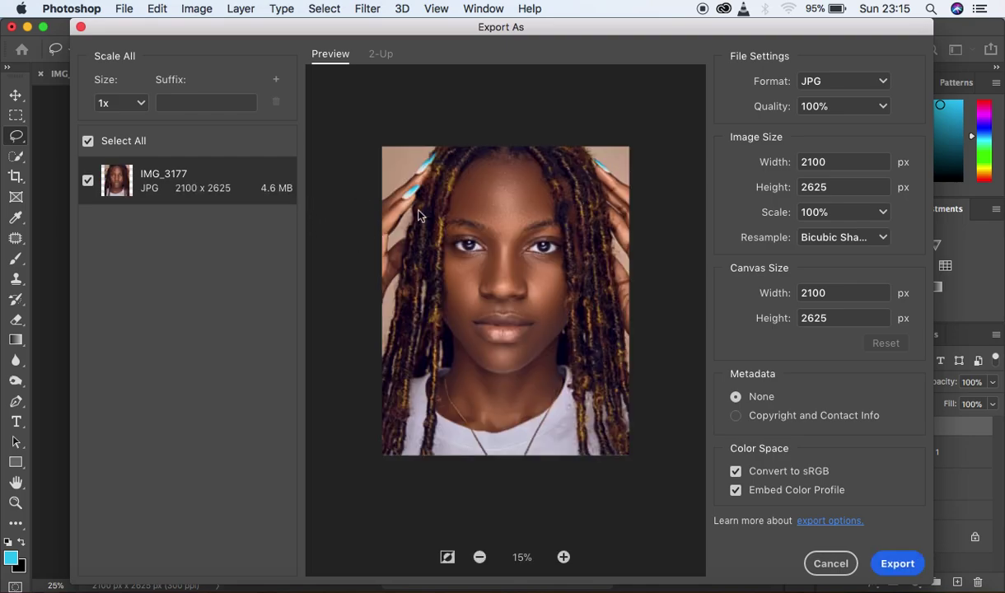
pyautogui.click(735, 491)
pyautogui.click(849, 84)
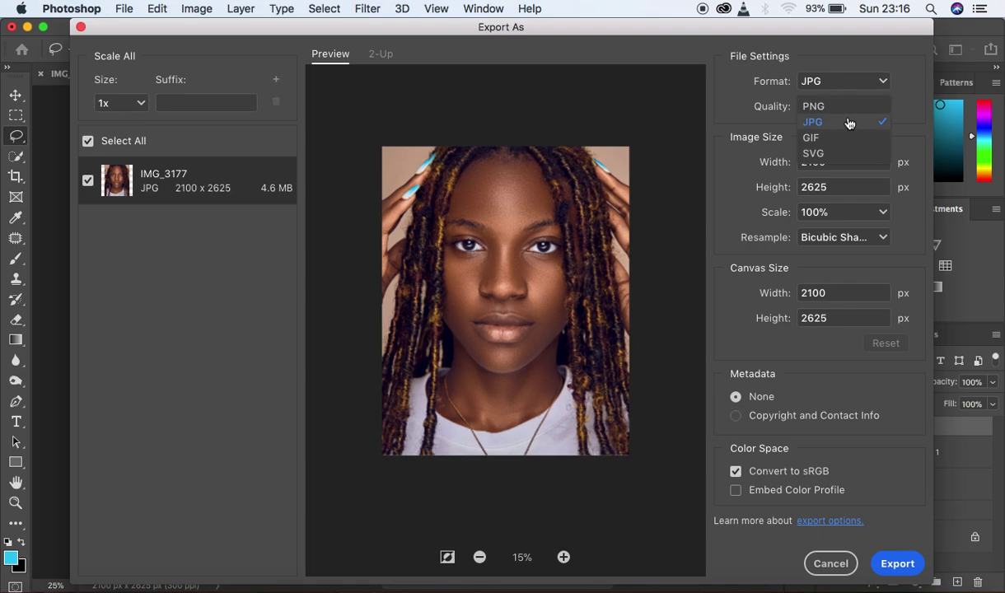
pyautogui.click(849, 123)
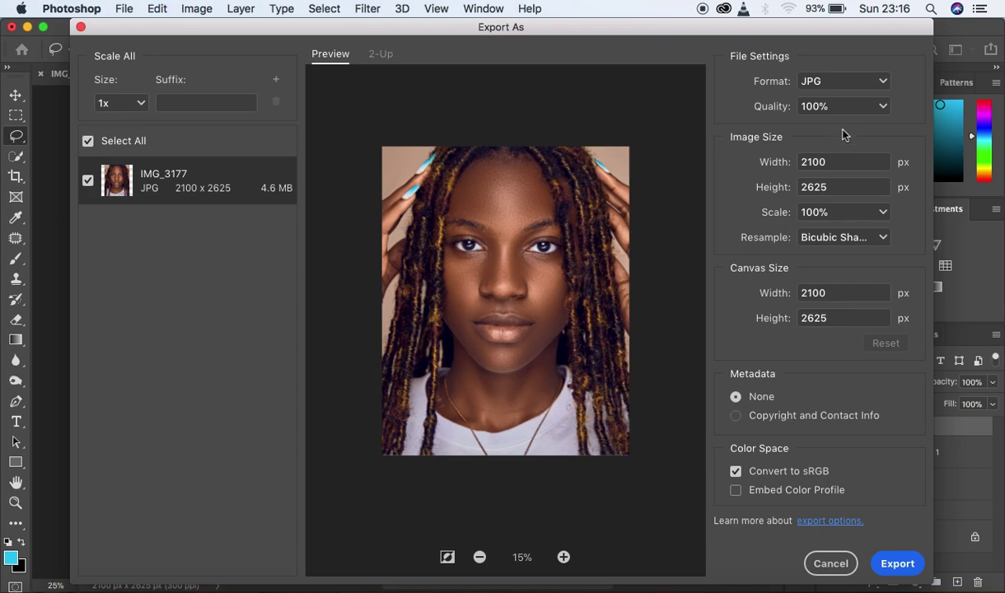
pyautogui.click(883, 105)
pyautogui.moveTo(889, 139); pyautogui.dragTo(828, 138)
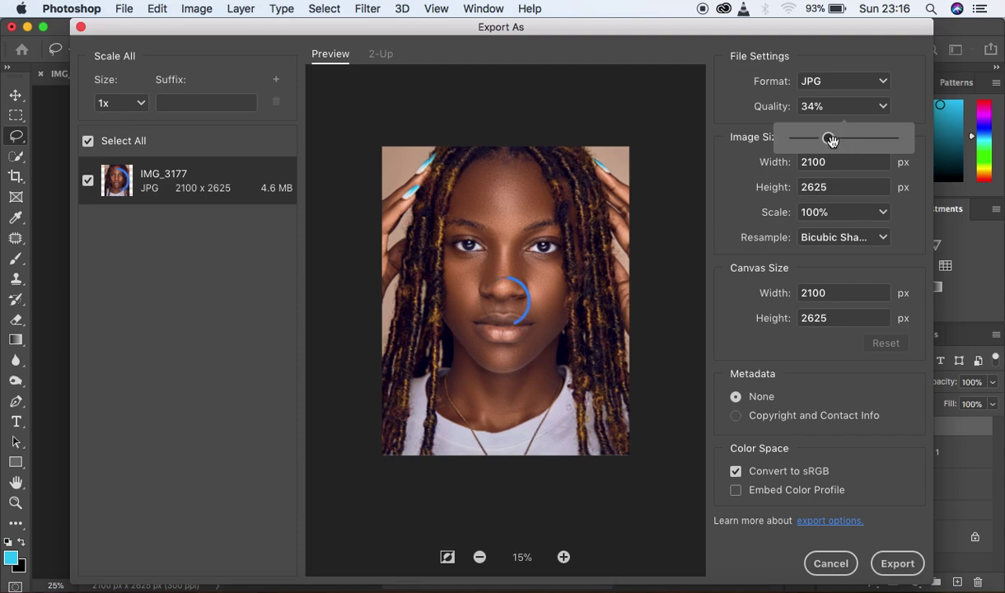
pyautogui.moveTo(829, 139); pyautogui.dragTo(832, 140)
pyautogui.moveTo(834, 138); pyautogui.dragTo(851, 137)
pyautogui.moveTo(852, 138); pyautogui.dragTo(930, 145)
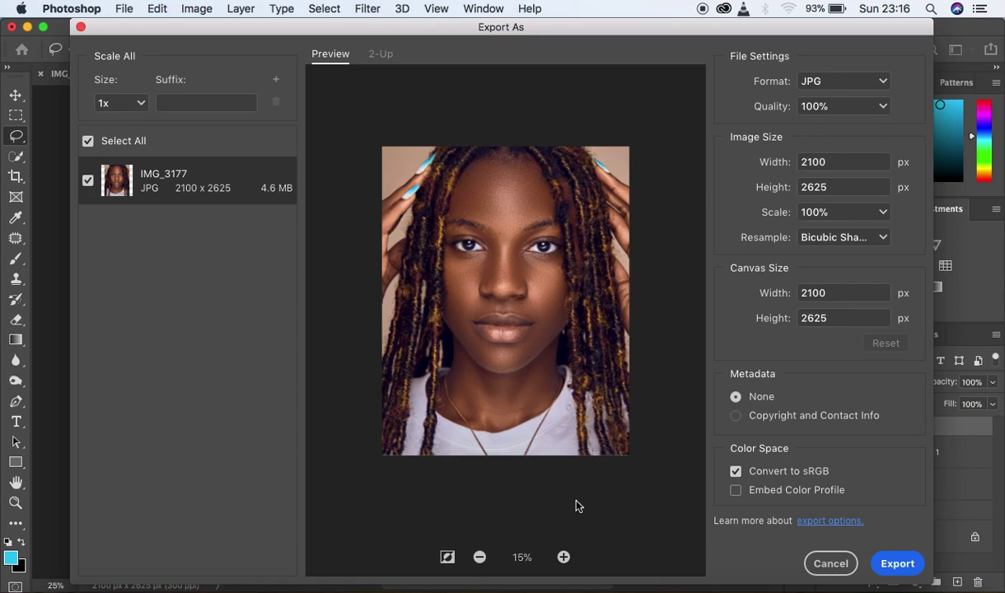
pyautogui.click(564, 557)
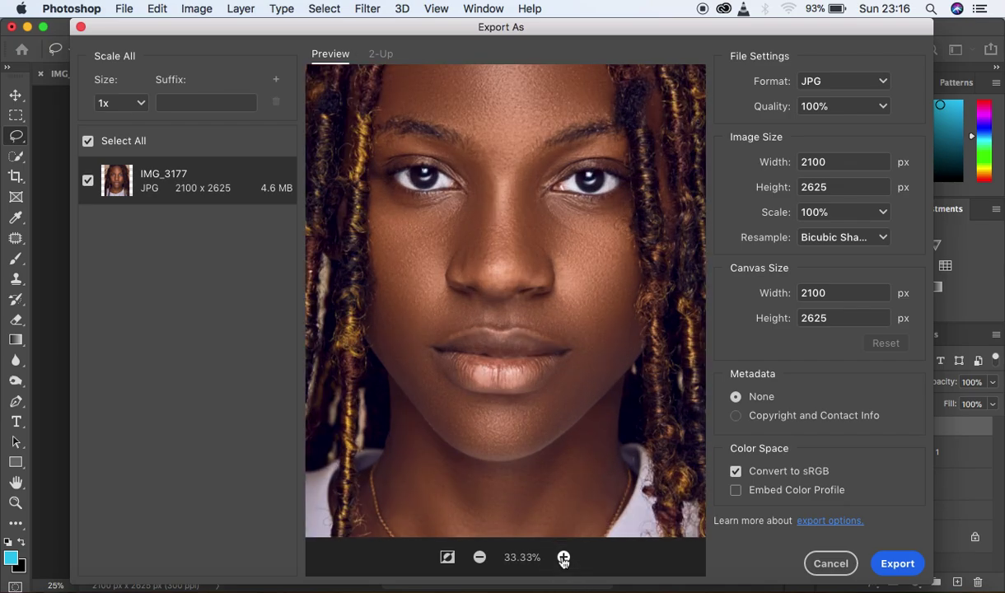
pyautogui.click(563, 558)
pyautogui.click(564, 558)
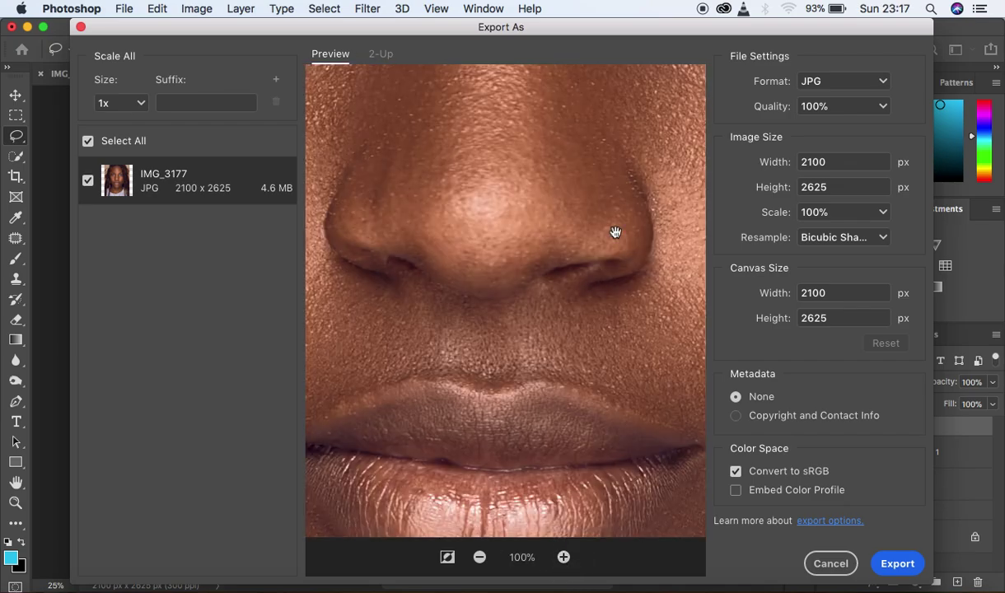
pyautogui.click(478, 557)
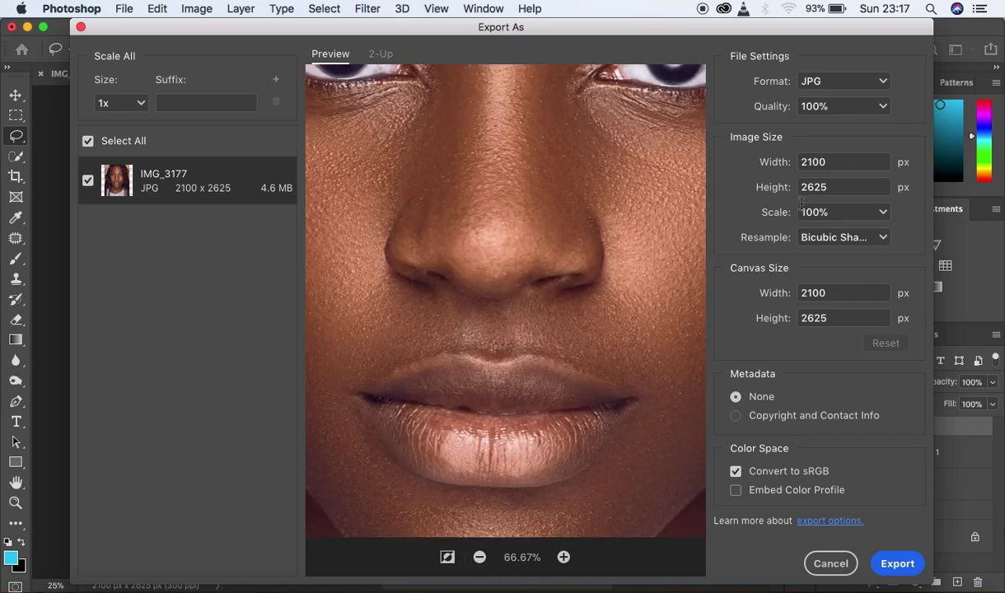
pyautogui.click(880, 106)
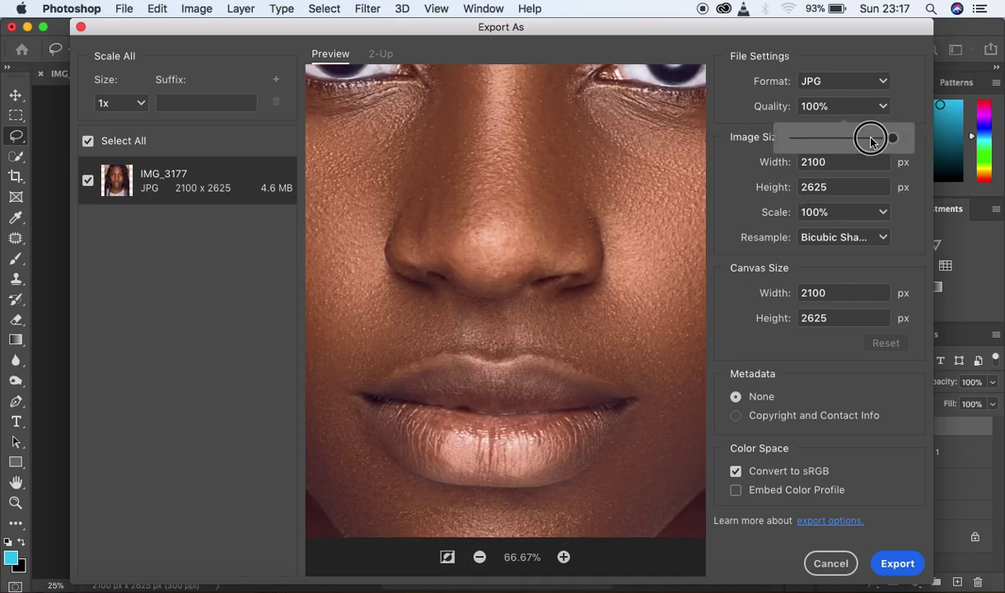
pyautogui.moveTo(870, 140); pyautogui.dragTo(841, 138)
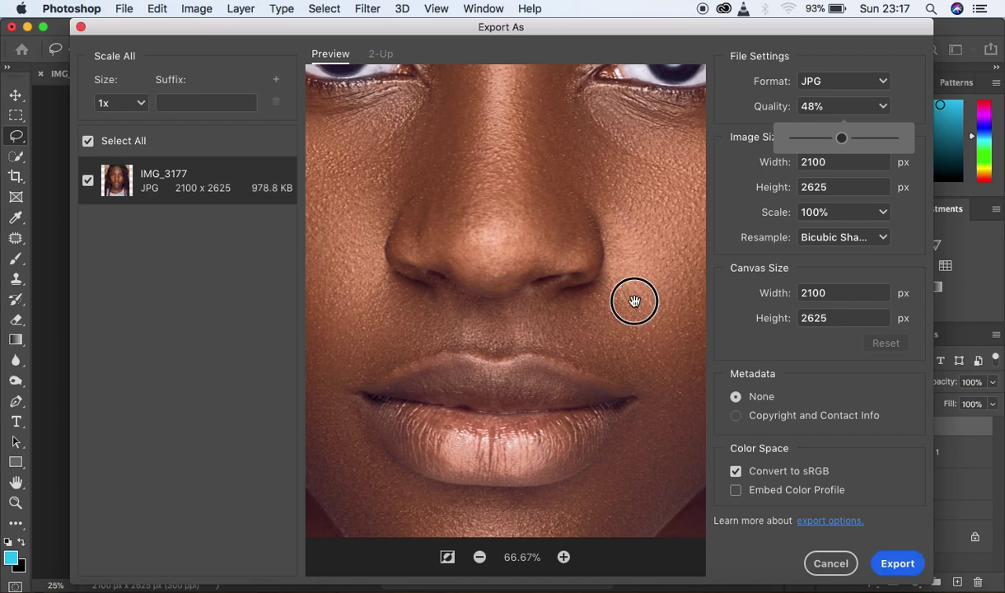
pyautogui.moveTo(636, 297); pyautogui.dragTo(611, 284)
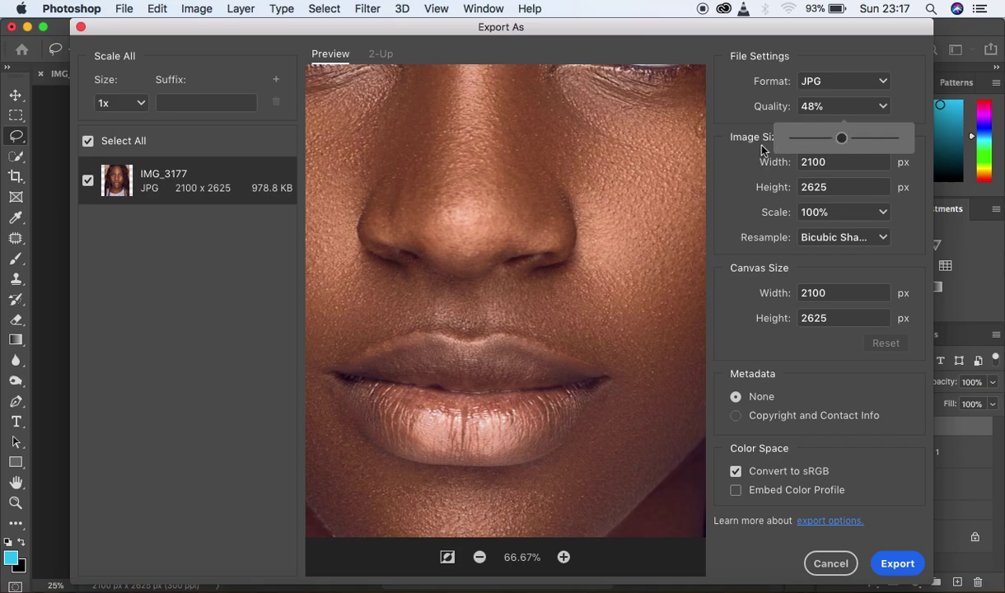
pyautogui.moveTo(841, 138); pyautogui.dragTo(912, 138)
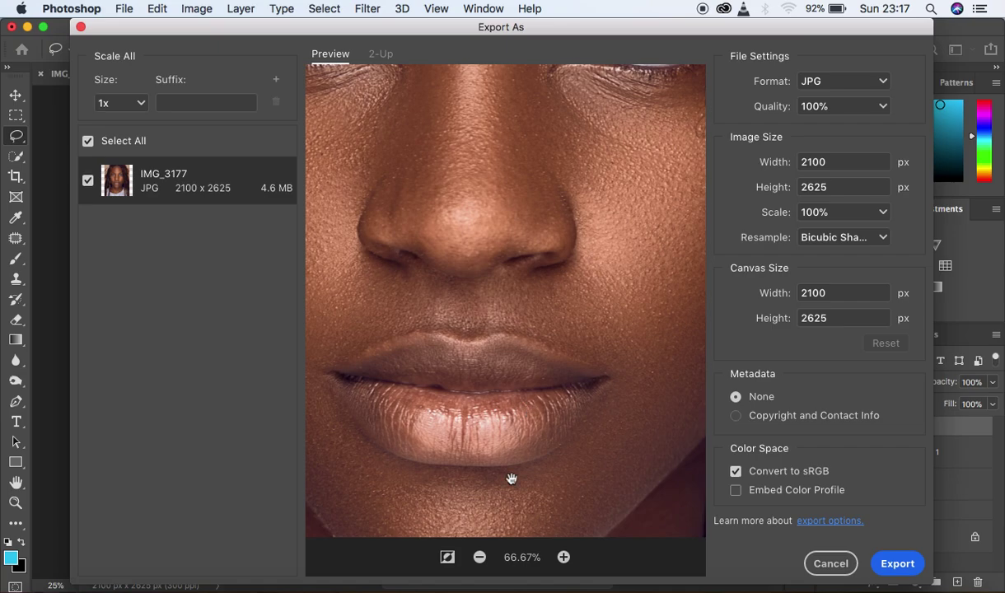
pyautogui.click(478, 558)
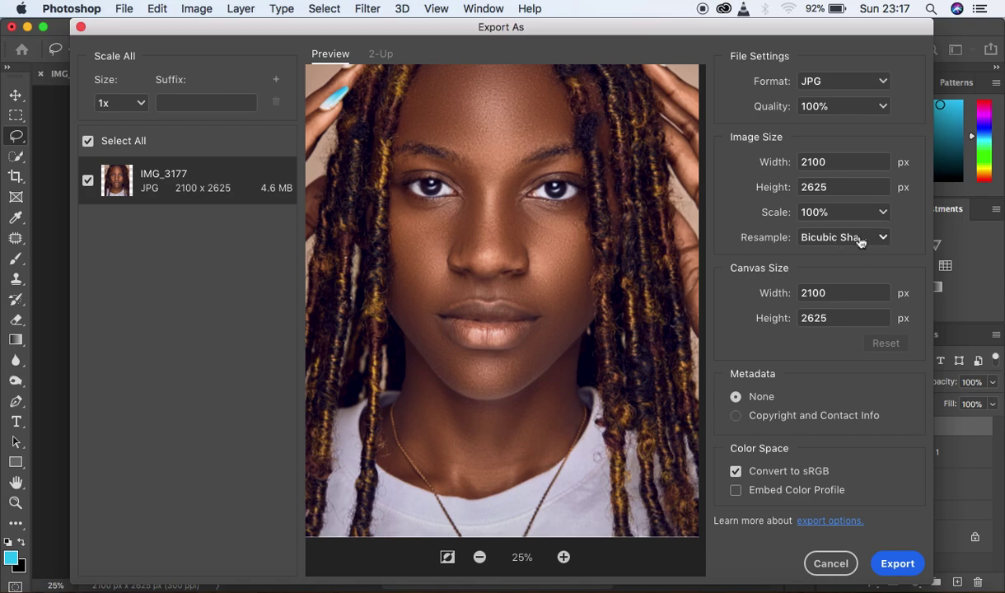
pyautogui.click(860, 241)
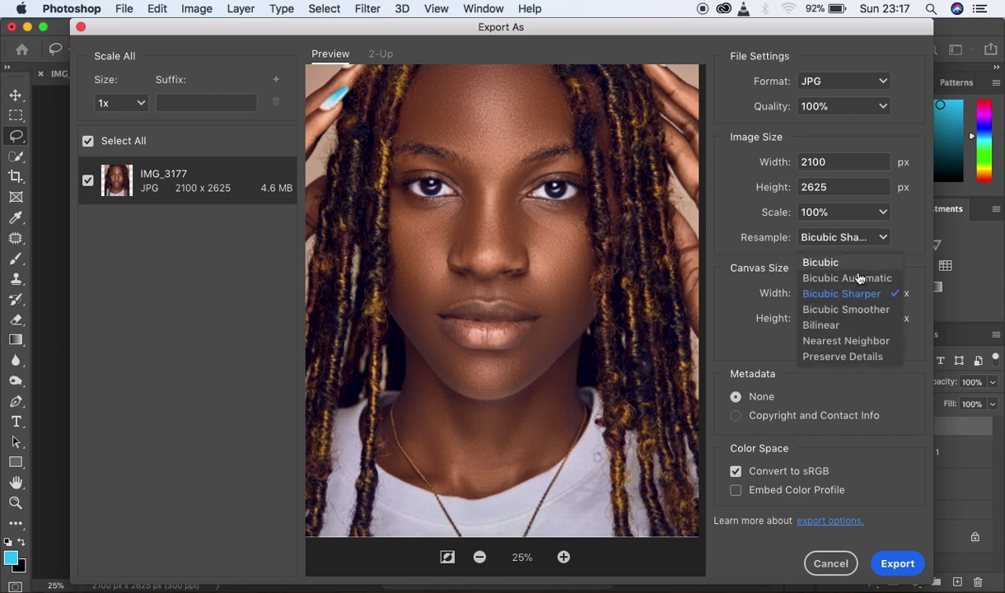
pyautogui.click(859, 277)
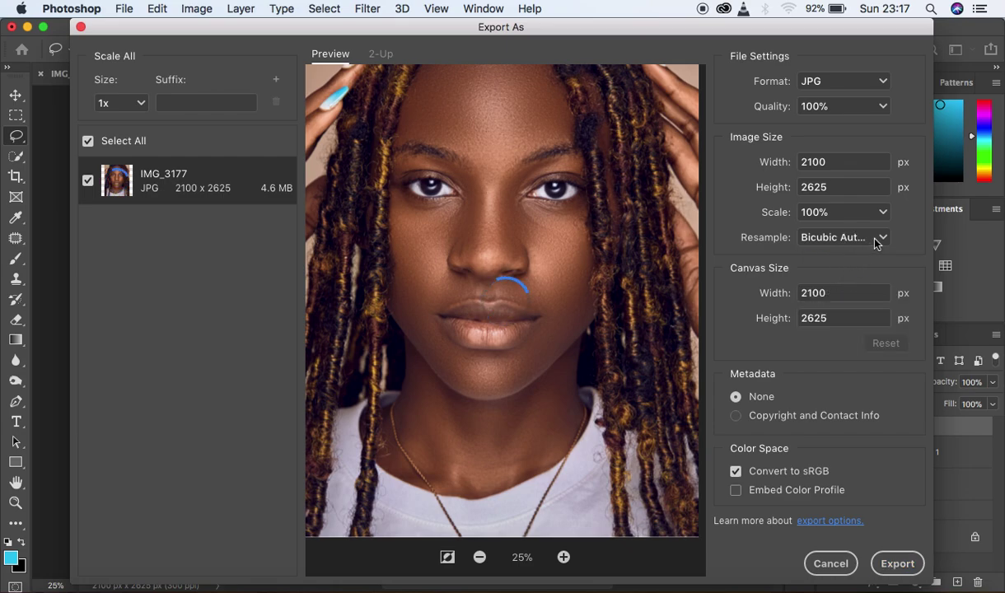
pyautogui.click(876, 239)
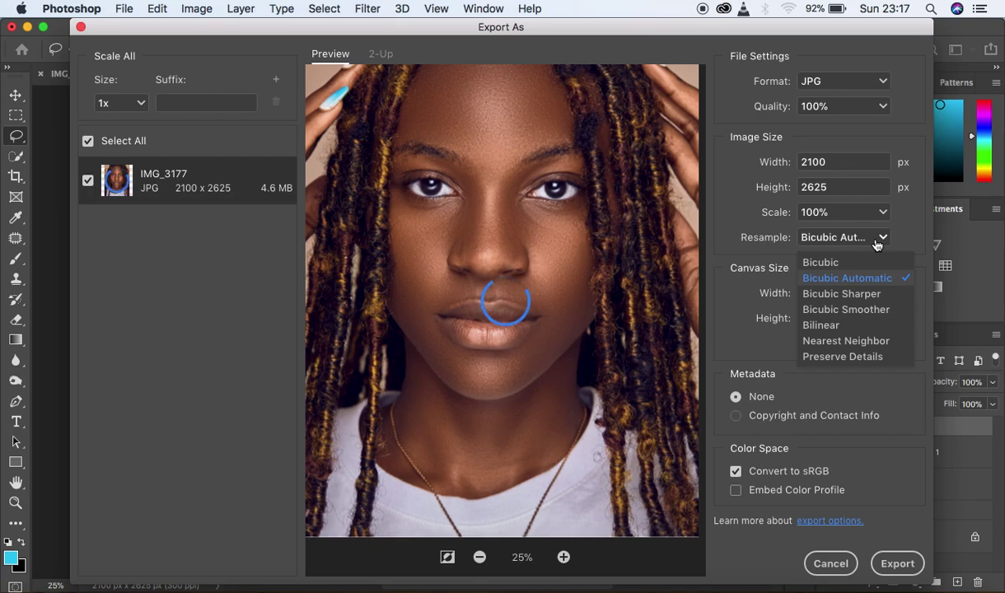
pyautogui.click(858, 293)
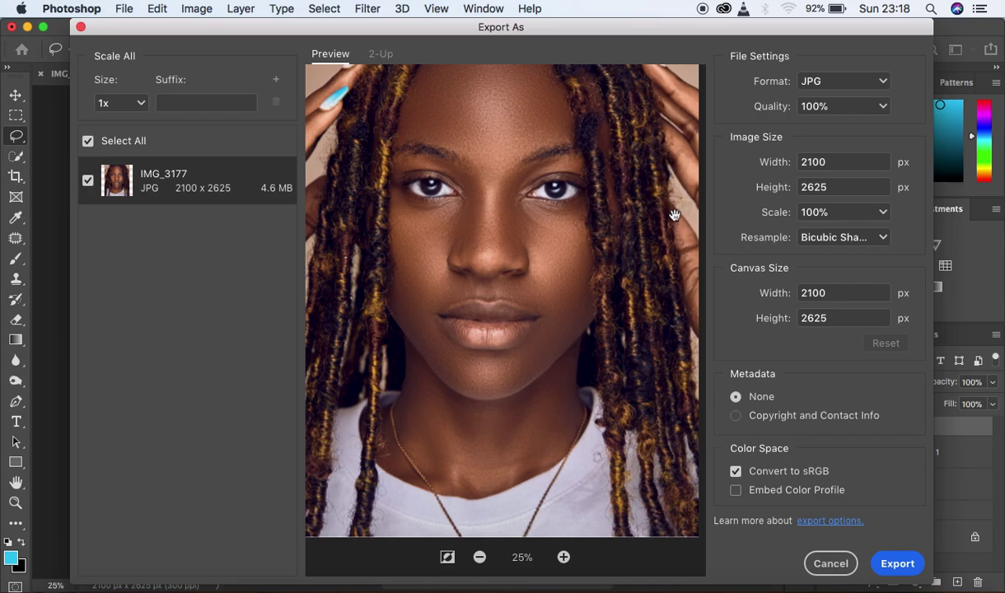
pyautogui.click(881, 240)
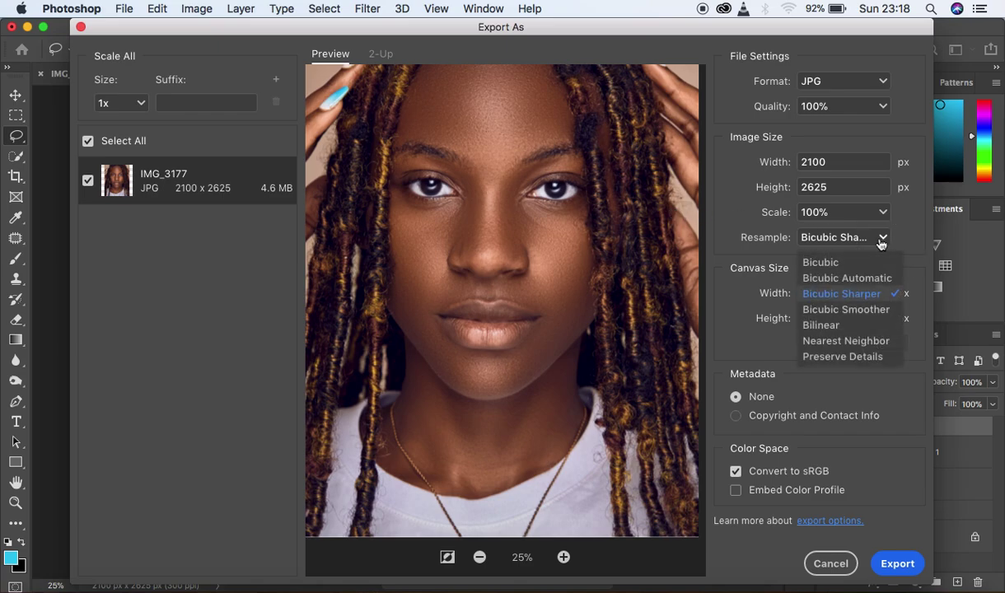
pyautogui.click(861, 297)
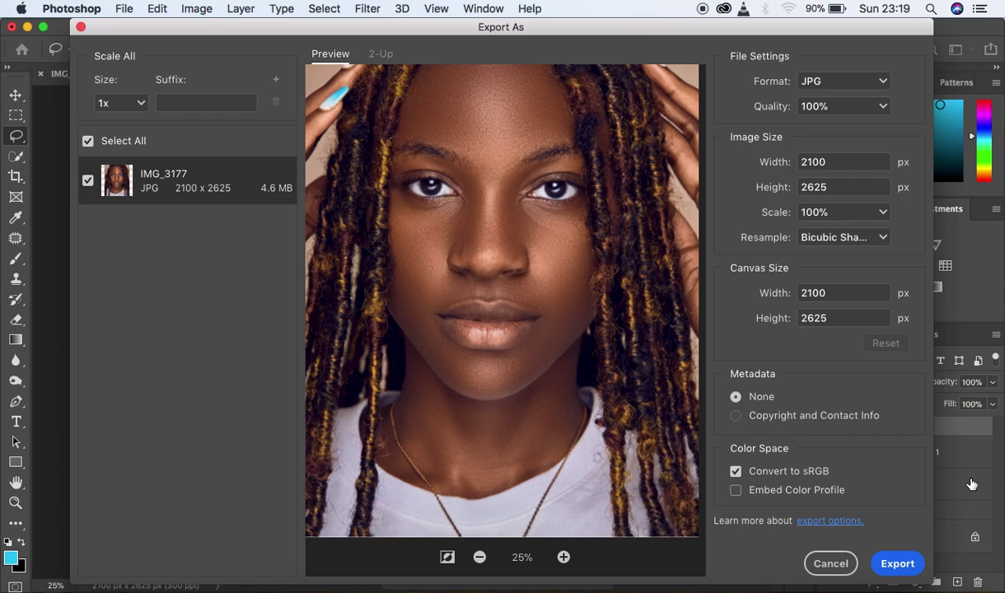
# Turn on Embed Color Profile in the Export As Color Space settings.
pyautogui.click(737, 492)
pyautogui.click(882, 114)
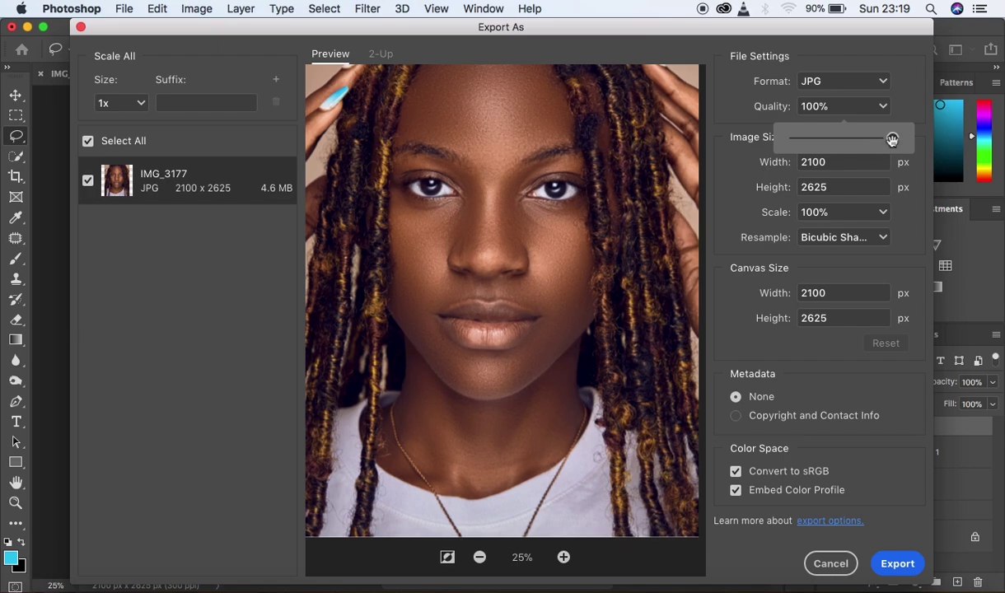
pyautogui.moveTo(891, 138); pyautogui.dragTo(887, 138)
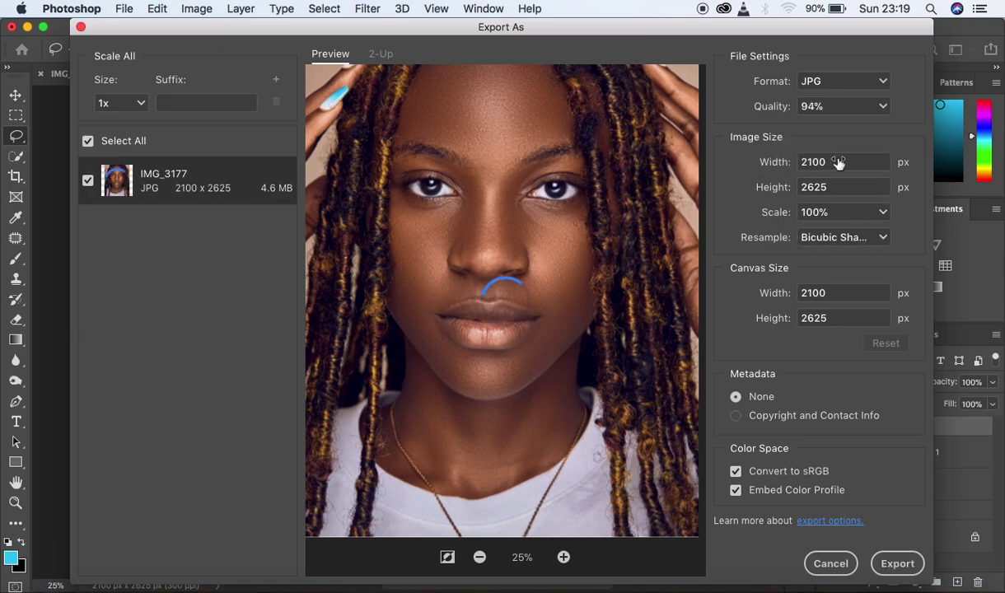
pyautogui.click(880, 111)
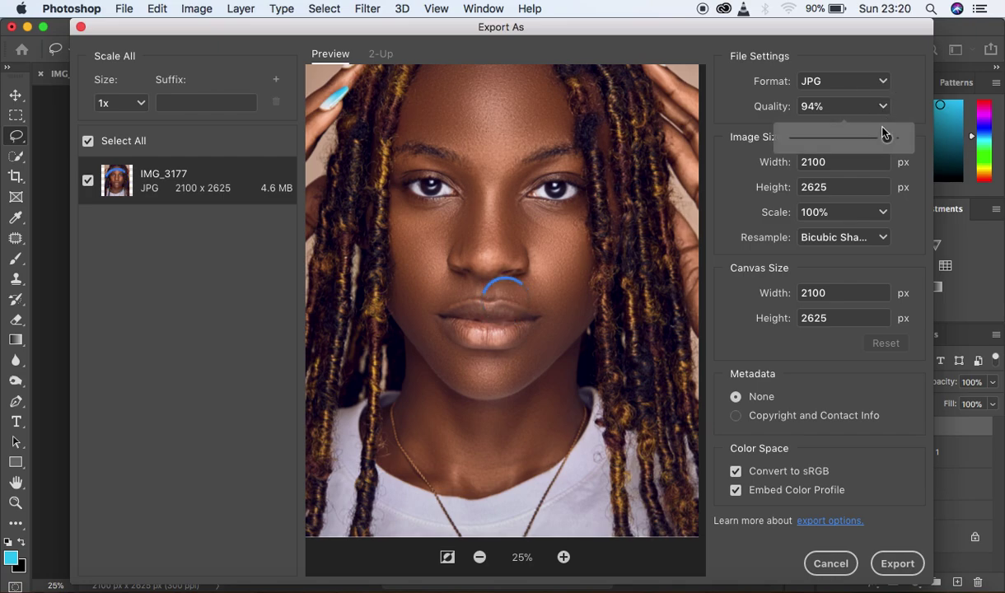
pyautogui.moveTo(887, 136); pyautogui.dragTo(907, 140)
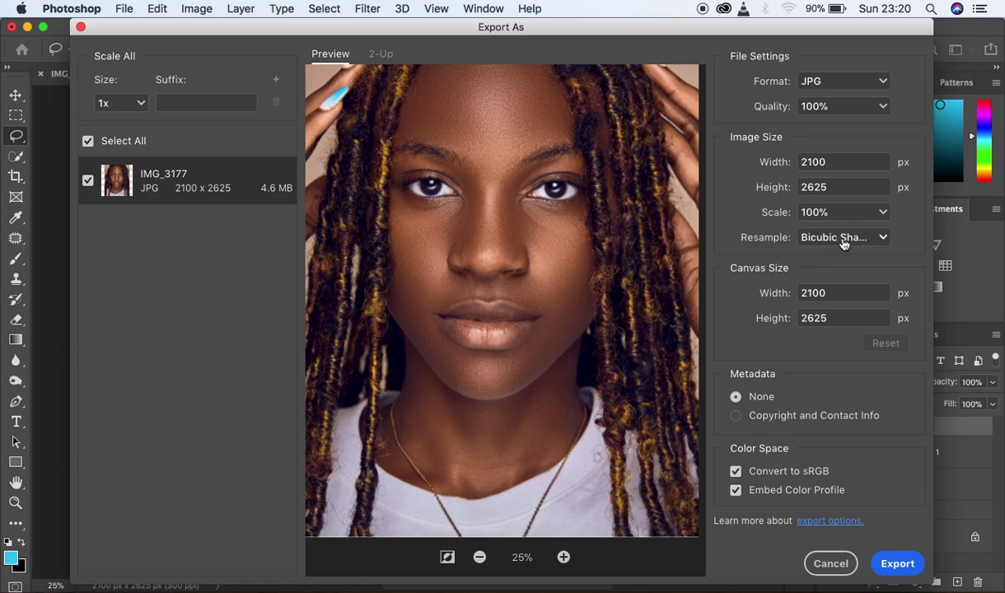
pyautogui.click(816, 234)
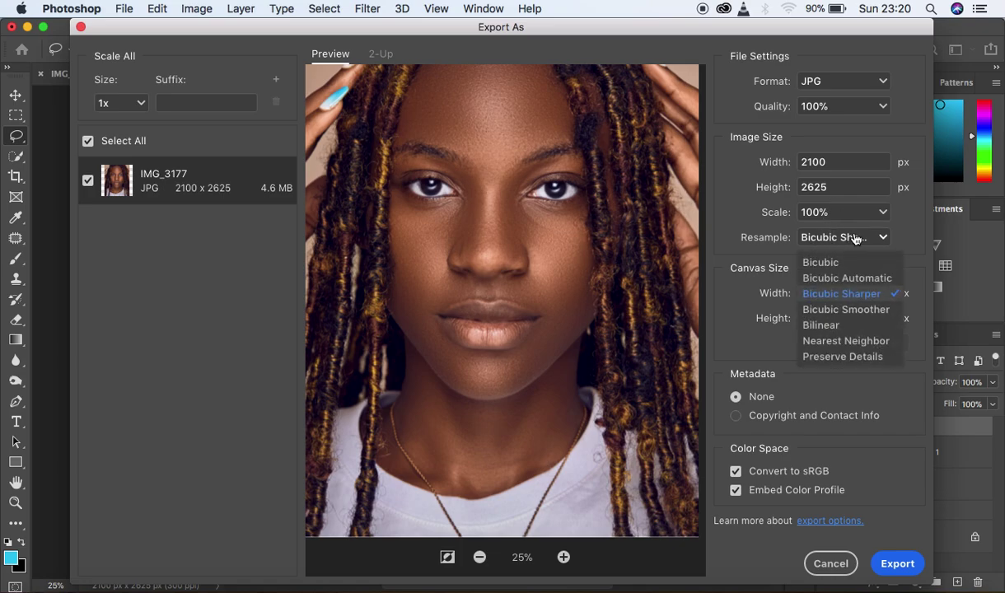
pyautogui.click(855, 294)
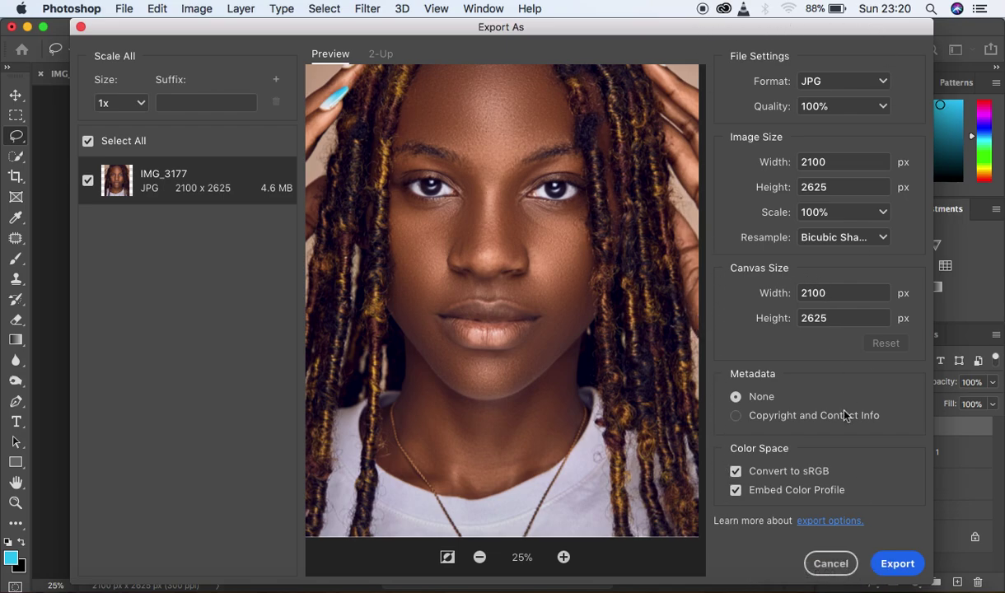
pyautogui.click(895, 563)
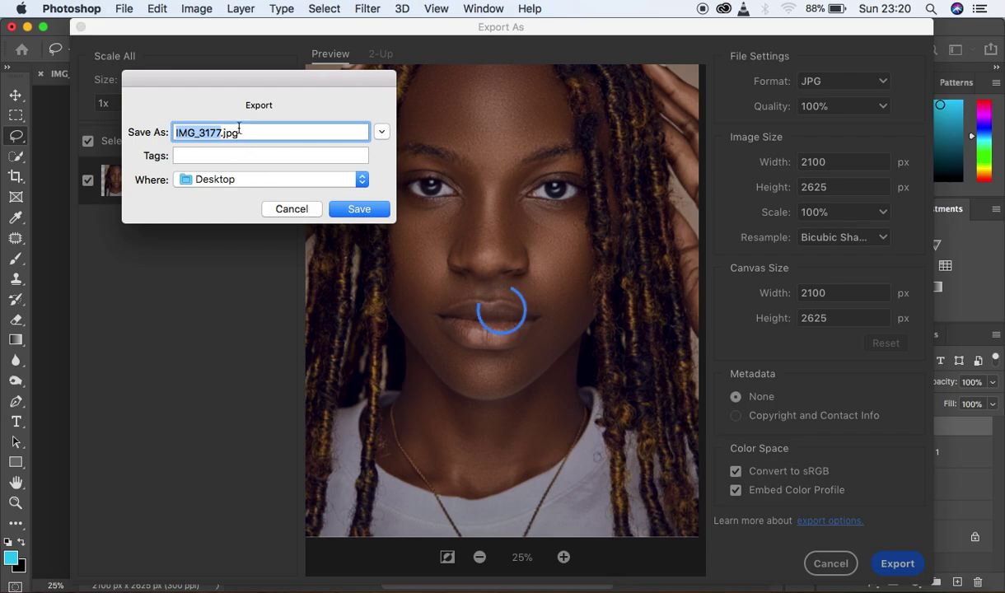
# Save the exported JPG to the Desktop as 'tutorial may.jpg'.
pyautogui.write('tutorial ')
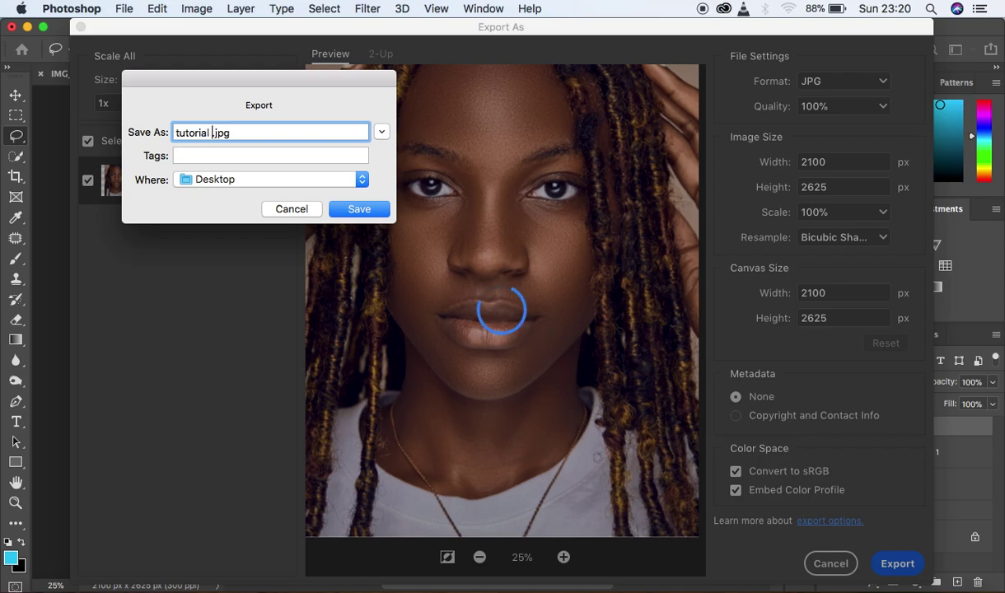
pyautogui.write('may')
pyautogui.click(360, 209)
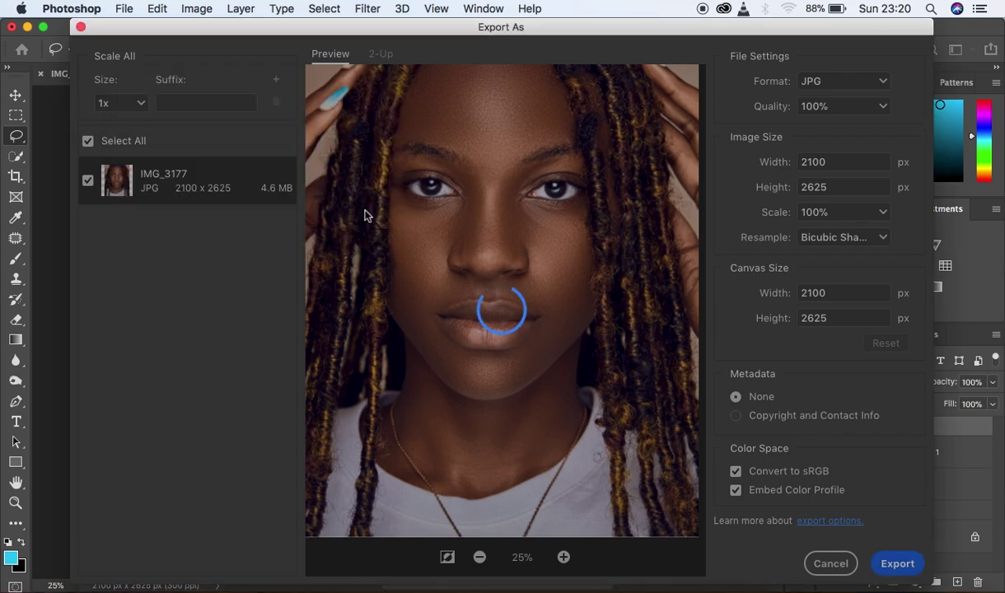